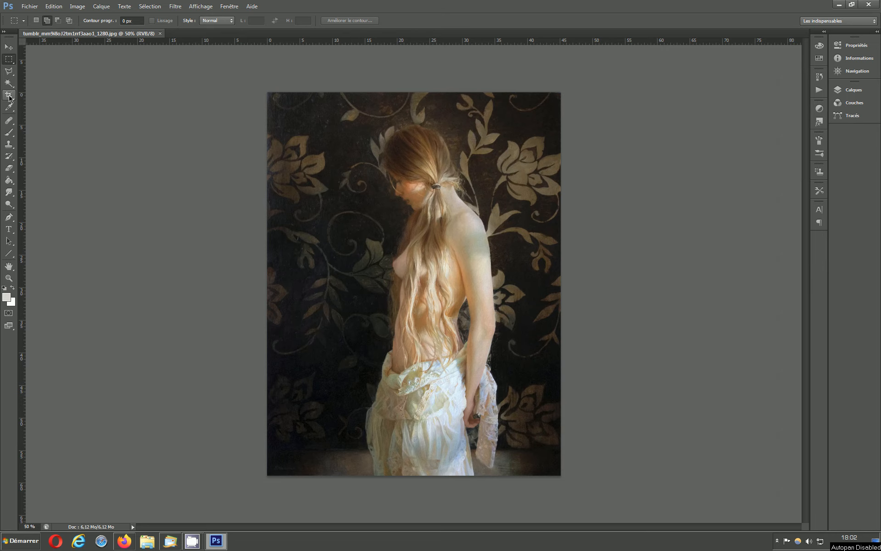
# - Activate the Crop tool with a custom format of 30 cm wide by 42 cm high
pyautogui.click(9, 96)
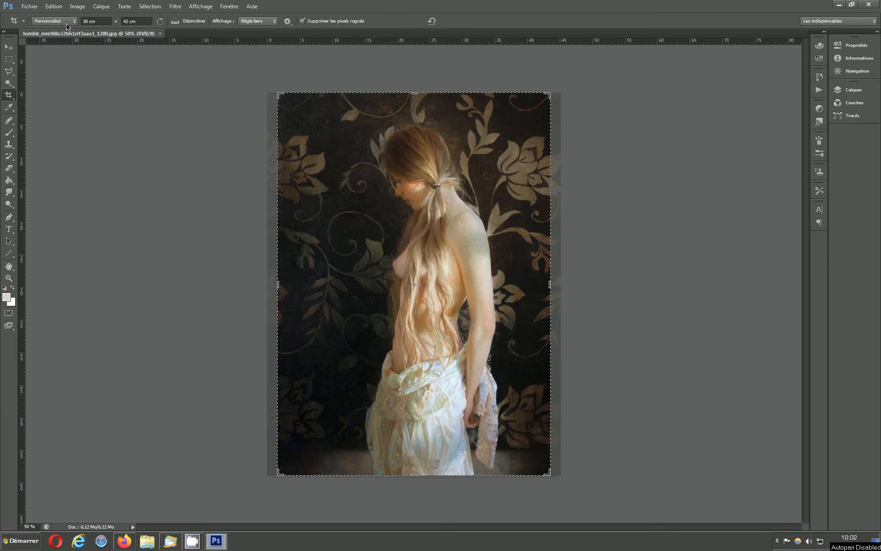
pyautogui.click(67, 23)
pyautogui.click(54, 39)
pyautogui.click(98, 21)
pyautogui.write('30 cm')
pyautogui.click(131, 20)
pyautogui.write('4')
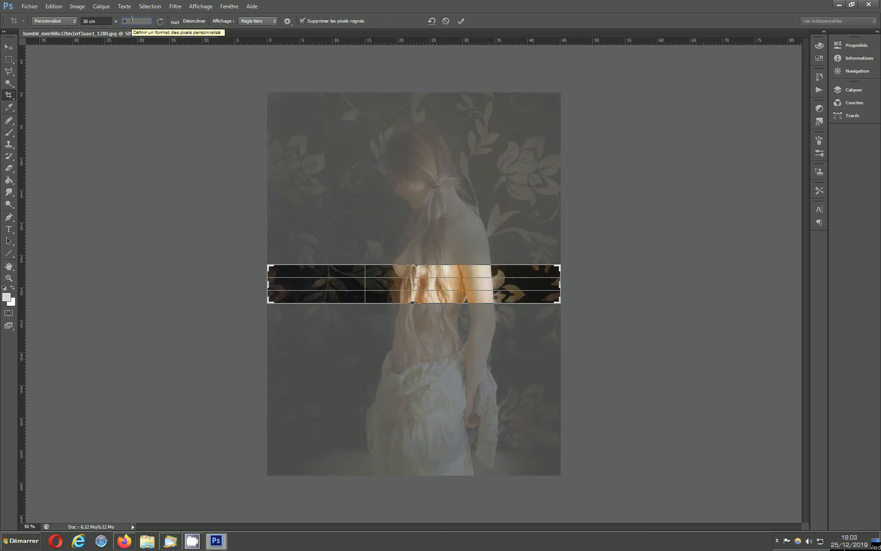
pyautogui.write('2')
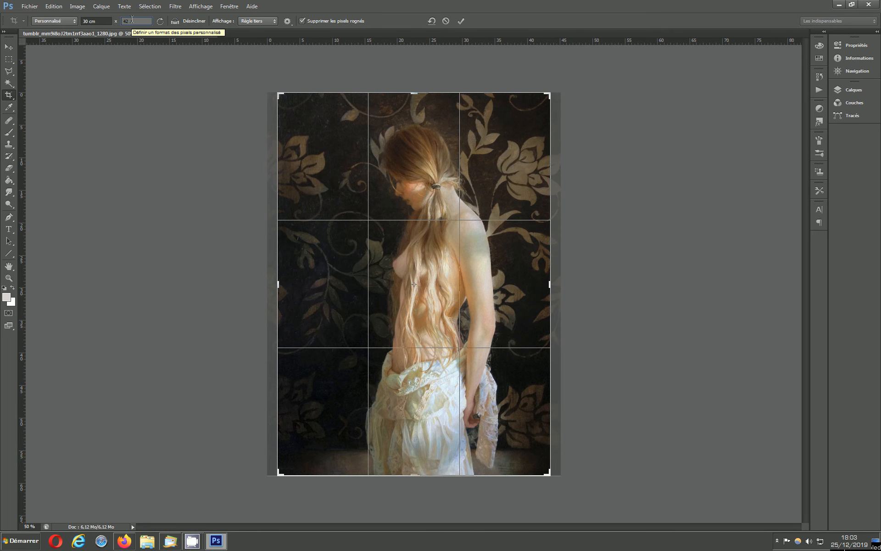
pyautogui.write('cm')
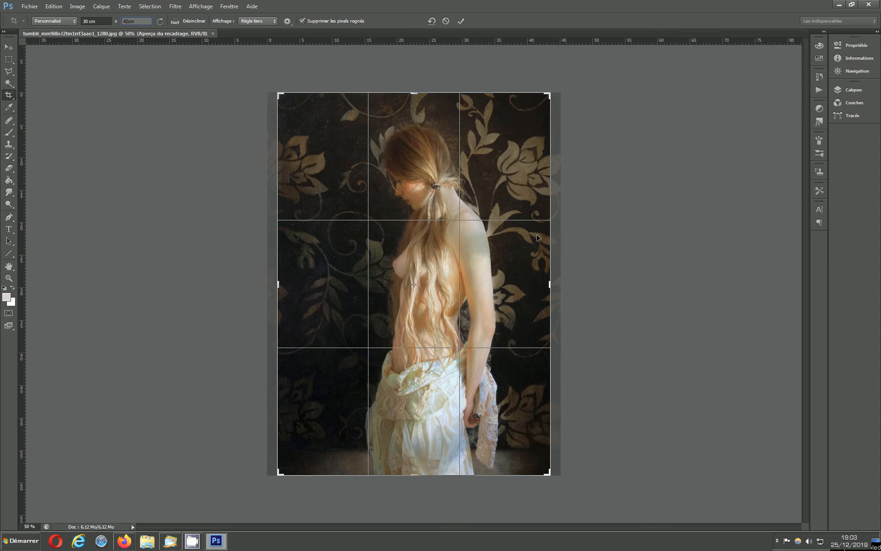
# - Shrink the crop frame slightly, reposition the picture of the woman inside it and apply the crop
pyautogui.moveTo(279, 95); pyautogui.dragTo(284, 97)
pyautogui.moveTo(465, 230); pyautogui.dragTo(470, 227)
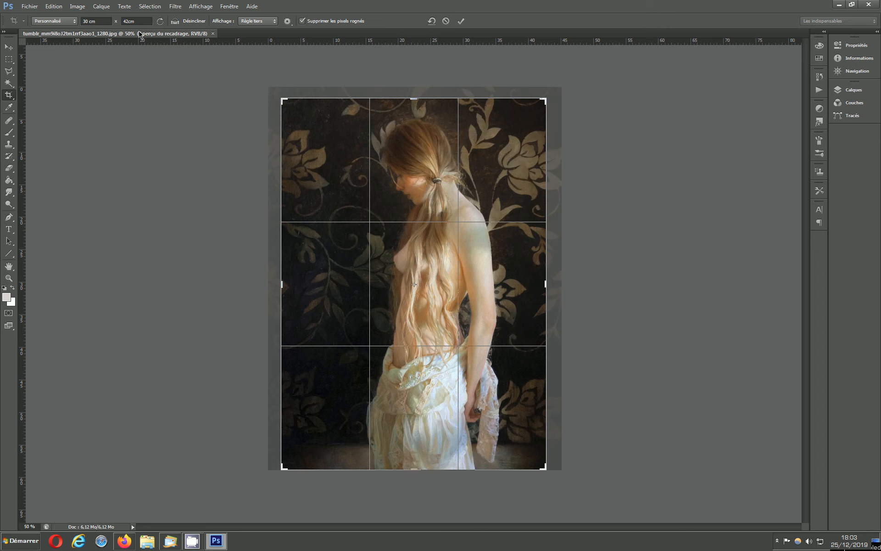
pyautogui.click(461, 21)
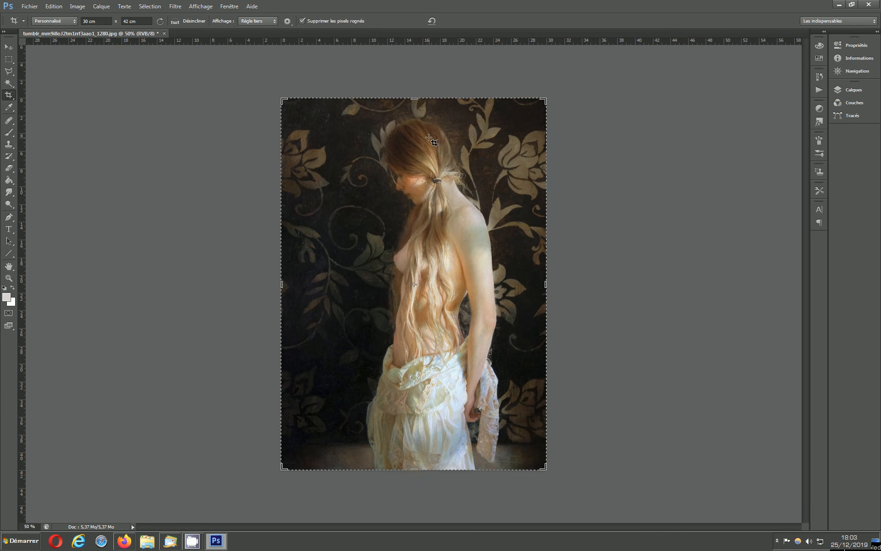
pyautogui.click(9, 47)
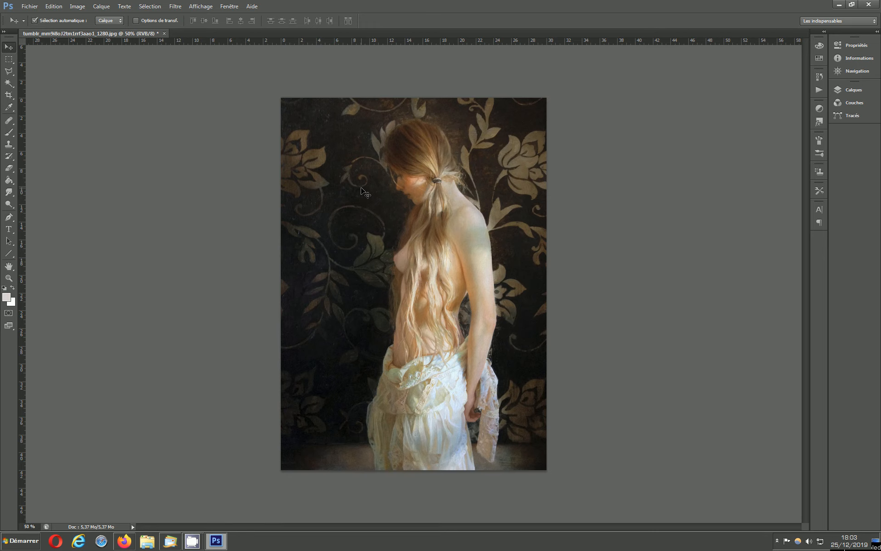
# - Check the ruler units in the preferences and the snapping options for guides, layers and document bounds
pyautogui.doubleClick(453, 43)
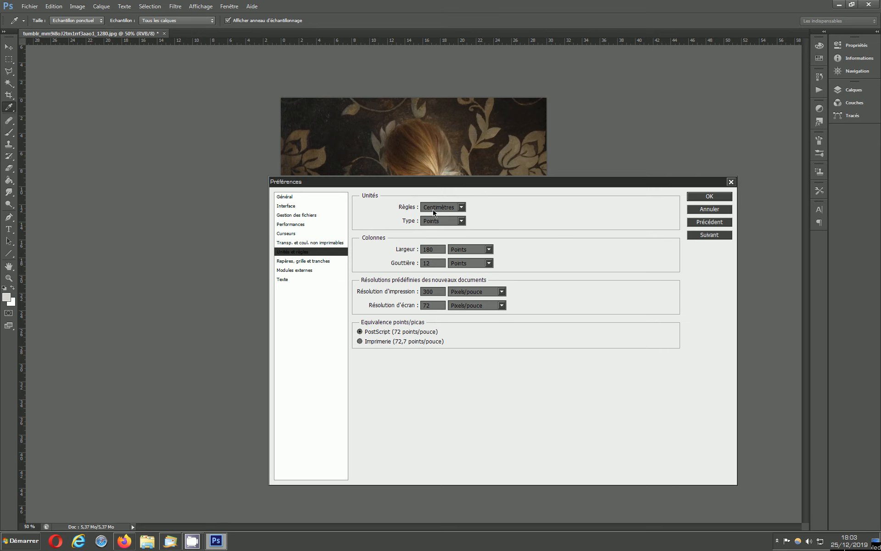
pyautogui.click(709, 196)
pyautogui.press('v')
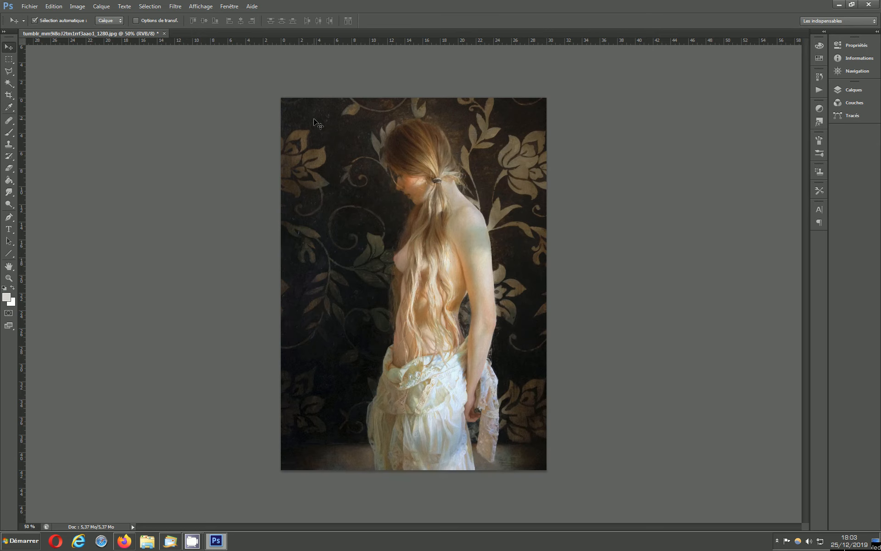
pyautogui.click(201, 6)
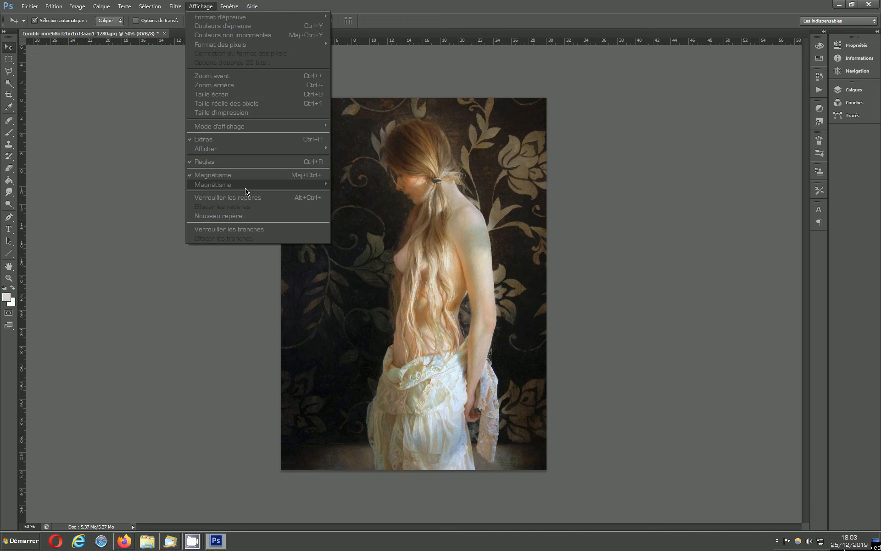
pyautogui.moveTo(255, 188)
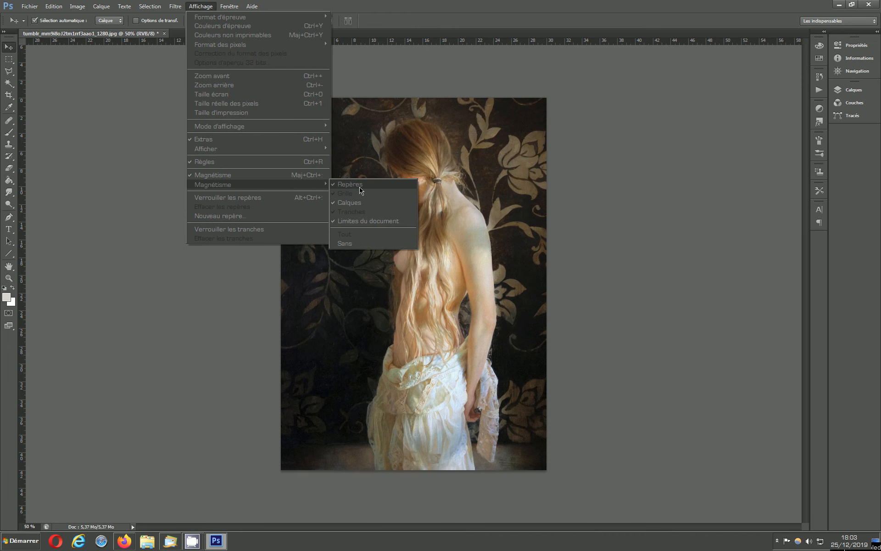
pyautogui.click(627, 17)
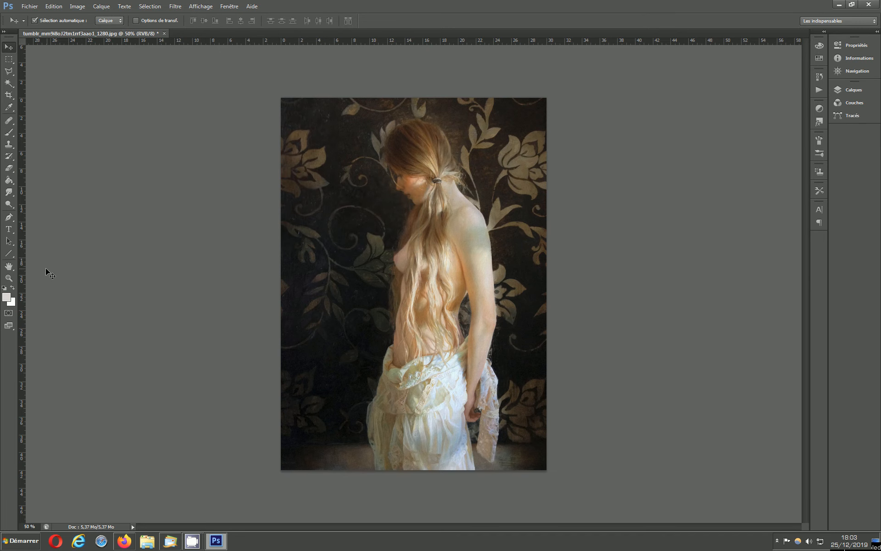
# - Place guides through the vertical and horizontal centre of the picture and at one quarter and three quarters of its height
pyautogui.moveTo(21, 279); pyautogui.dragTo(415, 282)
pyautogui.moveTo(458, 39); pyautogui.dragTo(471, 282)
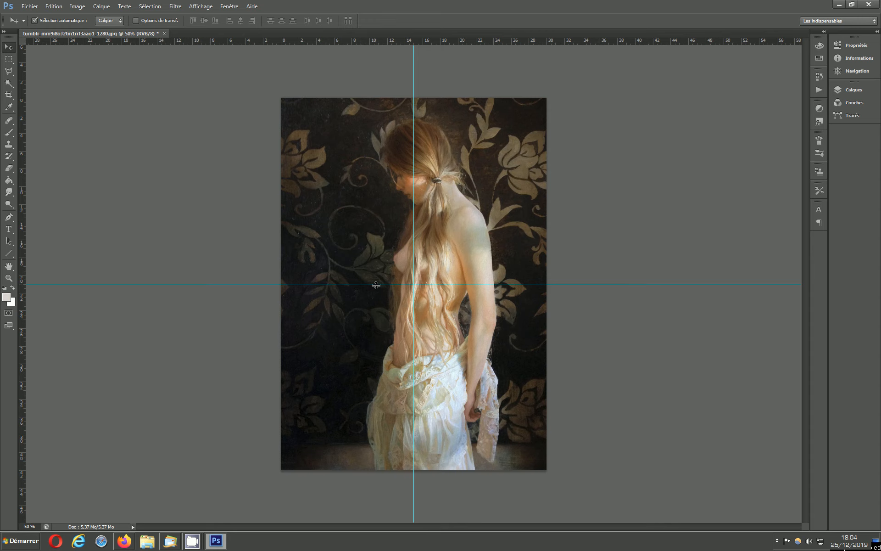
pyautogui.moveTo(349, 43); pyautogui.dragTo(349, 191)
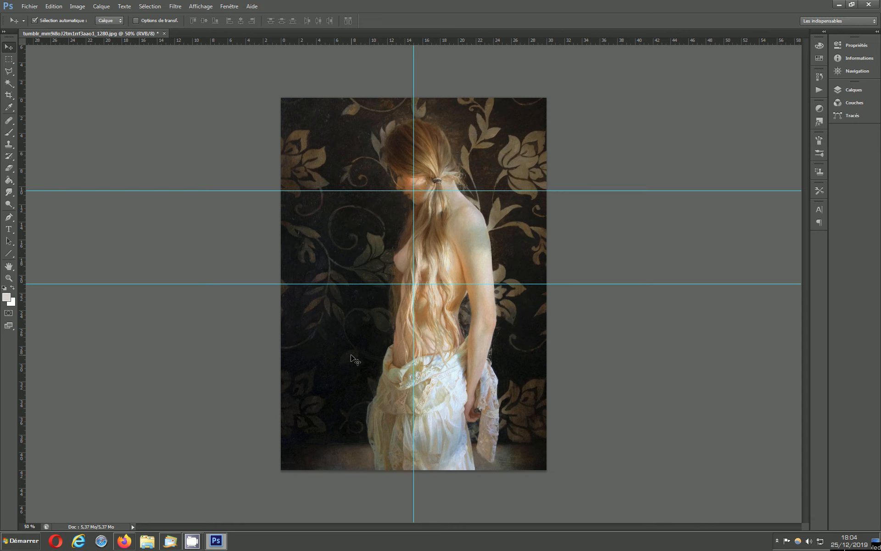
pyautogui.moveTo(385, 42); pyautogui.dragTo(353, 376)
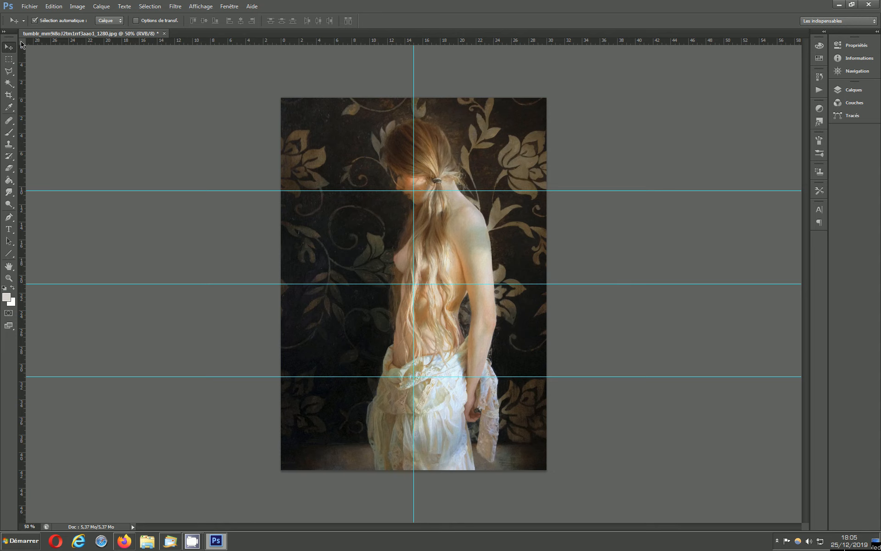
# - Place vertical guides at one quarter and three quarters of the picture's width
pyautogui.moveTo(22, 44); pyautogui.dragTo(281, 284)
pyautogui.moveTo(319, 37)
pyautogui.mouseDown()
pyautogui.moveTo(329, 375)
pyautogui.moveTo(347, 255)
pyautogui.moveTo(279, 102)
pyautogui.moveTo(283, 275)
pyautogui.moveTo(301, 327)
pyautogui.moveTo(322, 332)
pyautogui.moveTo(286, 107)
pyautogui.moveTo(289, 301)
pyautogui.moveTo(269, 326)
pyautogui.moveTo(319, 326)
pyautogui.moveTo(248, 311)
pyautogui.moveTo(261, 324)
pyautogui.moveTo(341, 330)
pyautogui.moveTo(329, 40)
pyautogui.mouseUp()
pyautogui.moveTo(24, 164); pyautogui.dragTo(409, 184)
pyautogui.moveTo(353, 179); pyautogui.dragTo(348, 177)
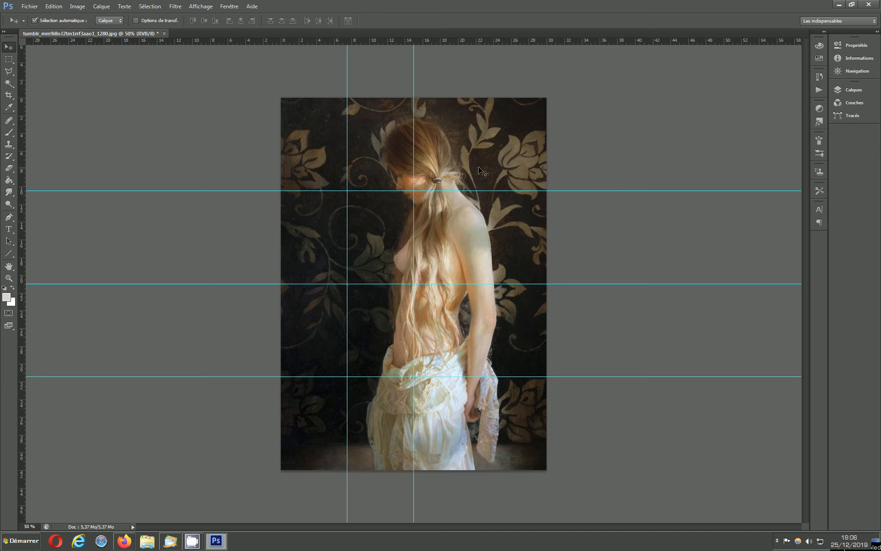
pyautogui.moveTo(26, 154); pyautogui.dragTo(481, 161)
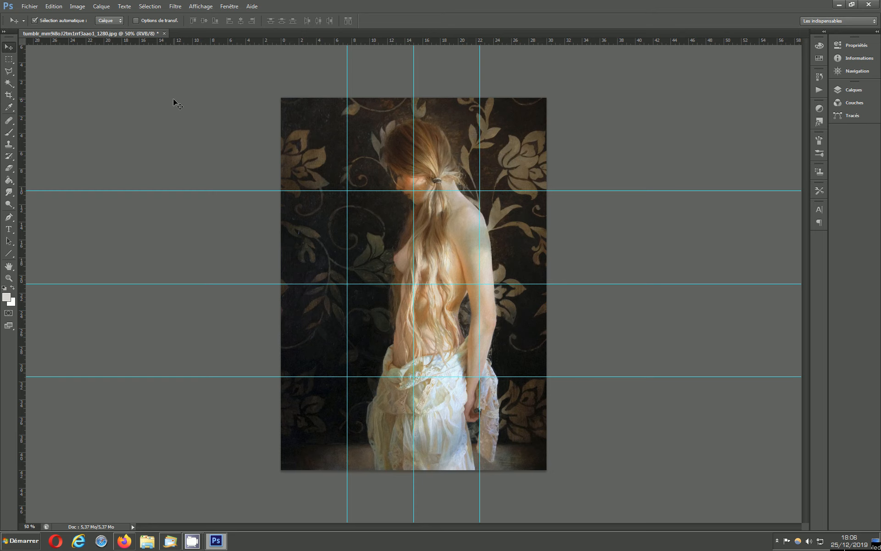
pyautogui.moveTo(19, 173); pyautogui.dragTo(314, 157)
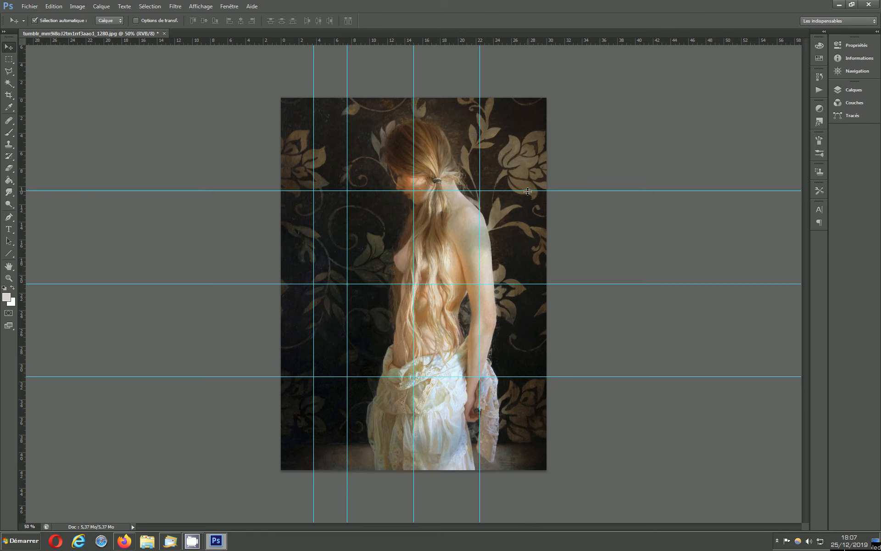
pyautogui.moveTo(289, 41); pyautogui.dragTo(297, 144)
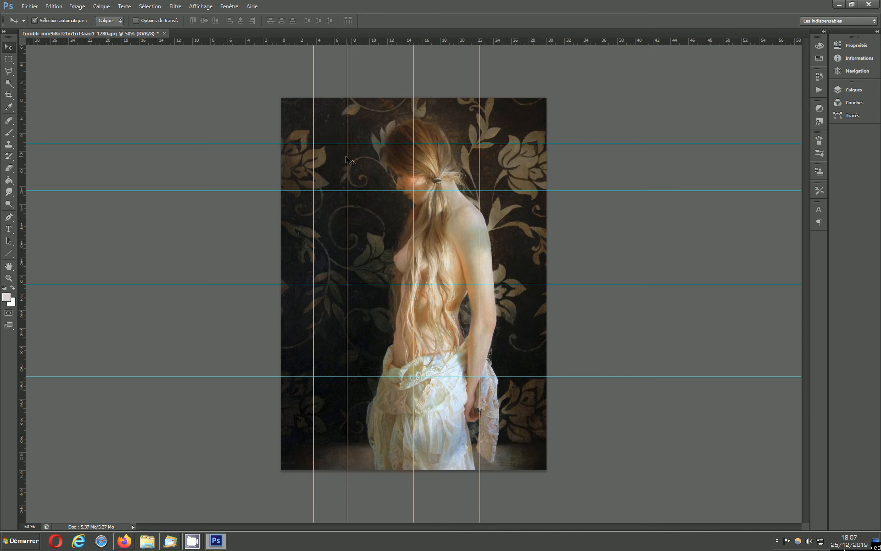
pyautogui.moveTo(232, 41); pyautogui.dragTo(258, 42)
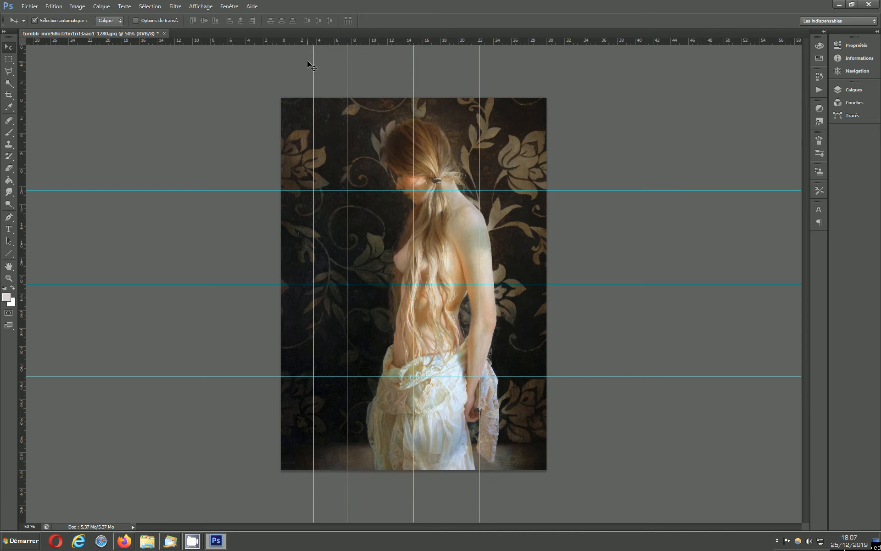
pyautogui.moveTo(313, 58); pyautogui.dragTo(313, 40)
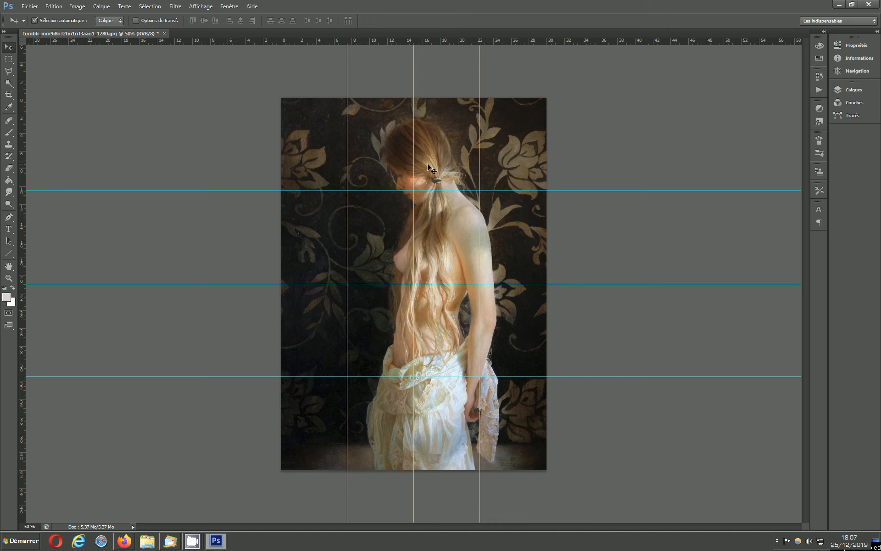
pyautogui.click(193, 543)
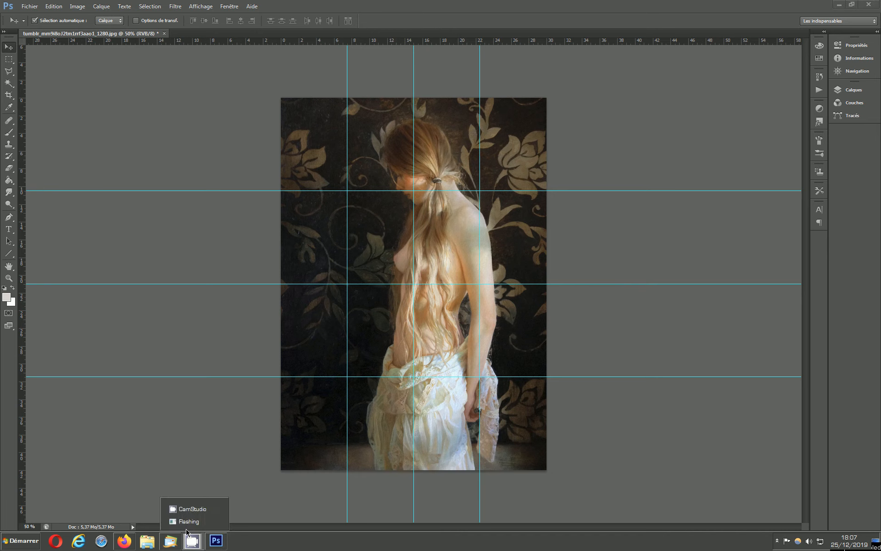
pyautogui.click(184, 509)
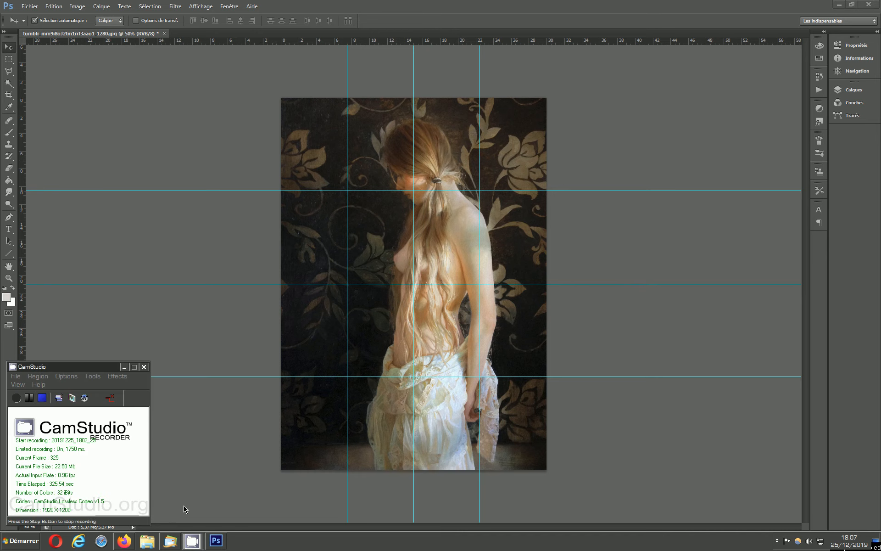
pyautogui.click(42, 398)
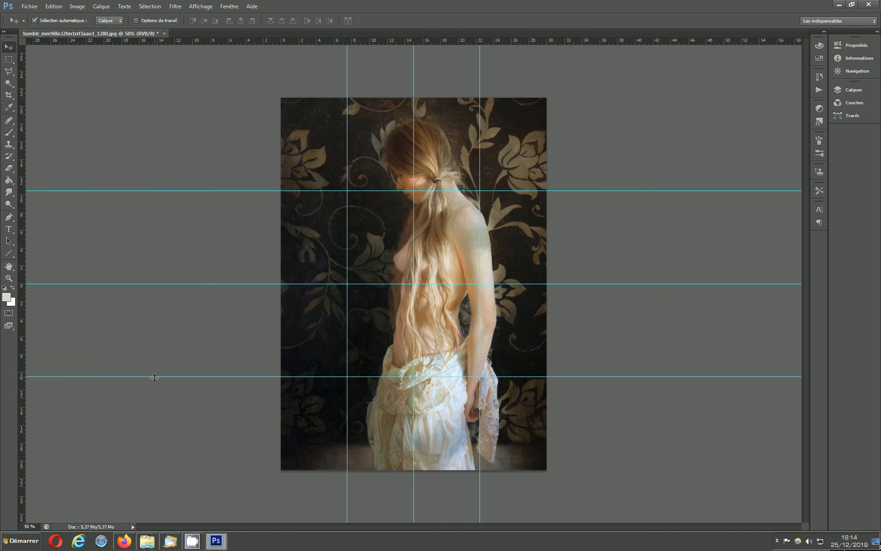
# - Remove the lower horizontal guide and set the ruler origin where the middle guide meets the picture's left edge
pyautogui.moveTo(152, 377); pyautogui.dragTo(20, 377)
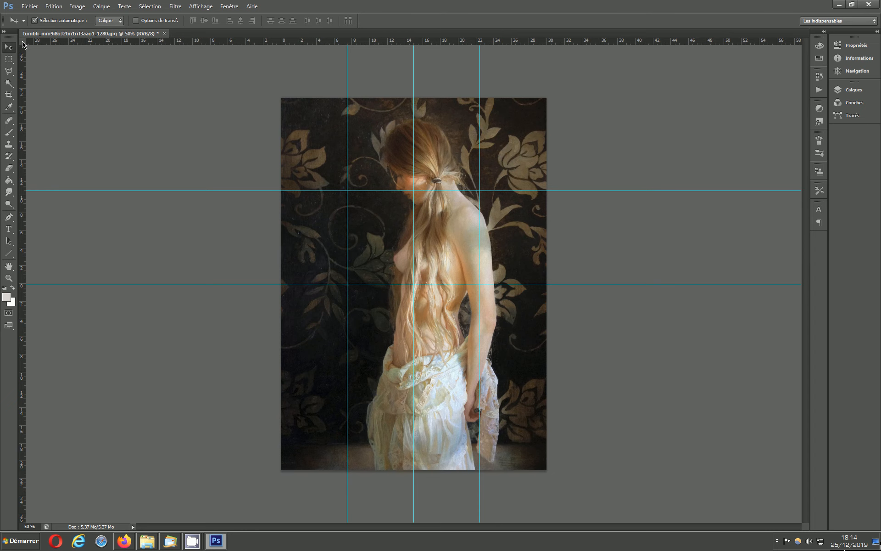
pyautogui.moveTo(23, 43); pyautogui.dragTo(281, 285)
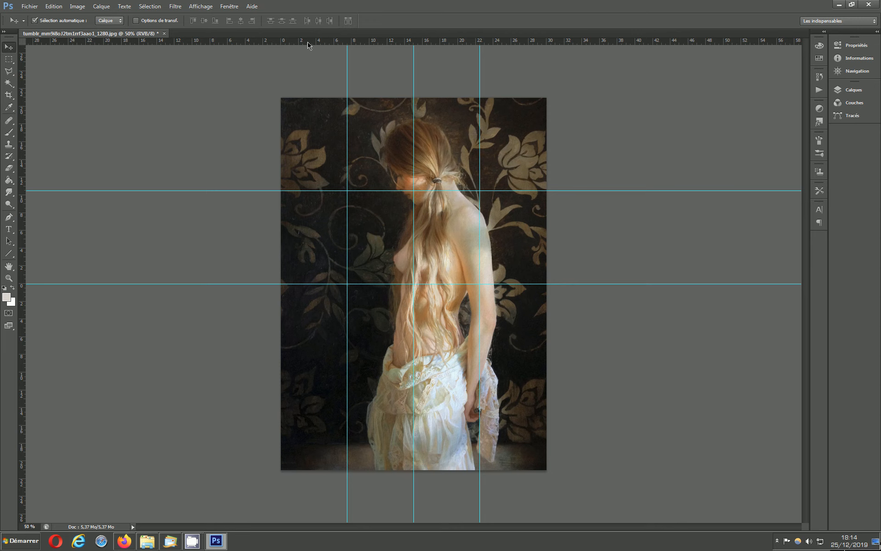
# - Show the Info coordinates and place a new horizontal guide at three quarters of the picture's height
pyautogui.moveTo(308, 45)
pyautogui.mouseDown()
pyautogui.moveTo(318, 355)
pyautogui.moveTo(308, 363)
pyautogui.moveTo(306, 42)
pyautogui.mouseUp()
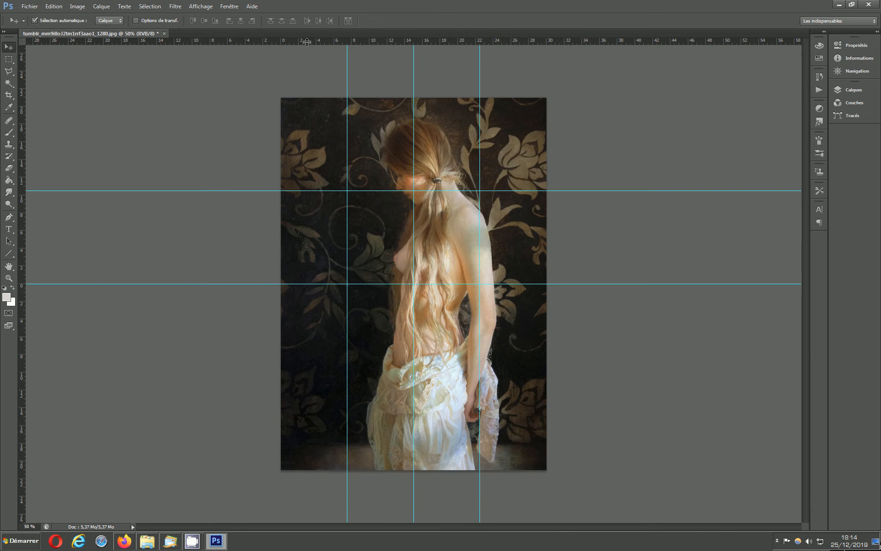
pyautogui.click(857, 58)
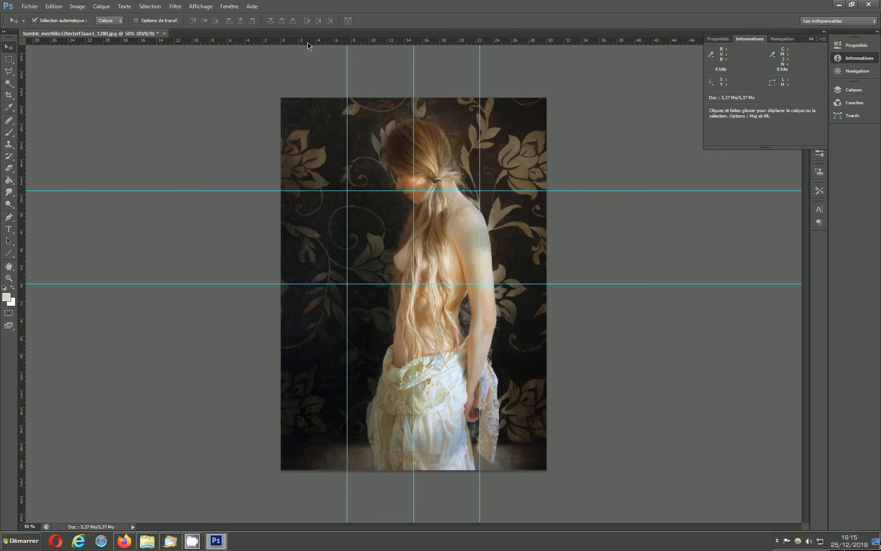
pyautogui.moveTo(308, 42); pyautogui.dragTo(308, 372)
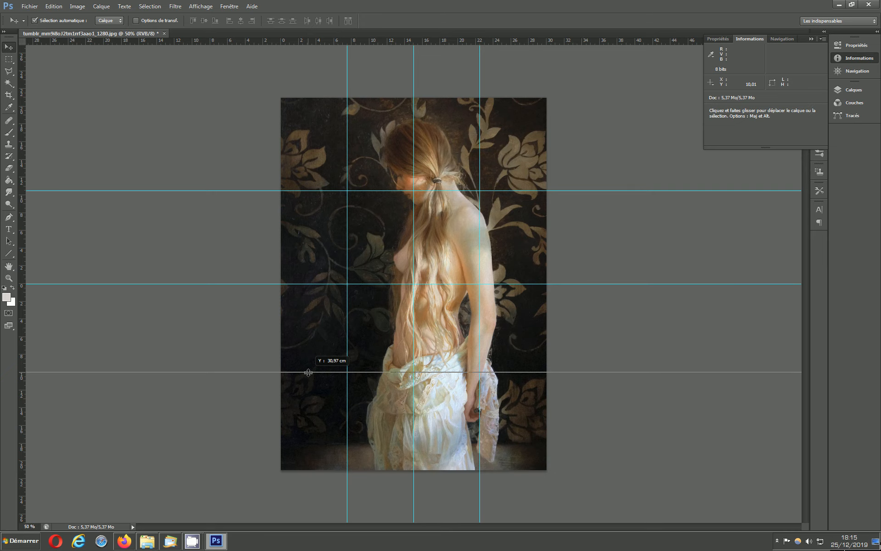
pyautogui.moveTo(308, 373); pyautogui.dragTo(307, 377)
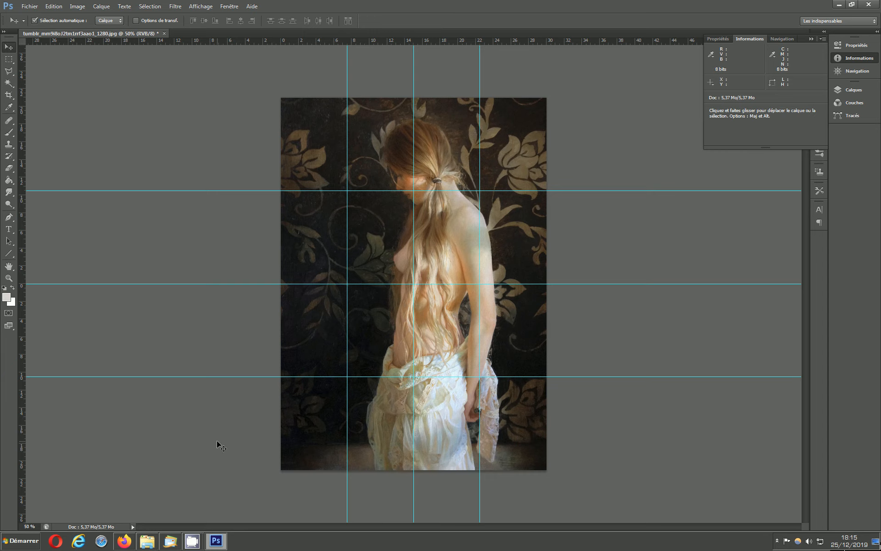
pyautogui.click(189, 540)
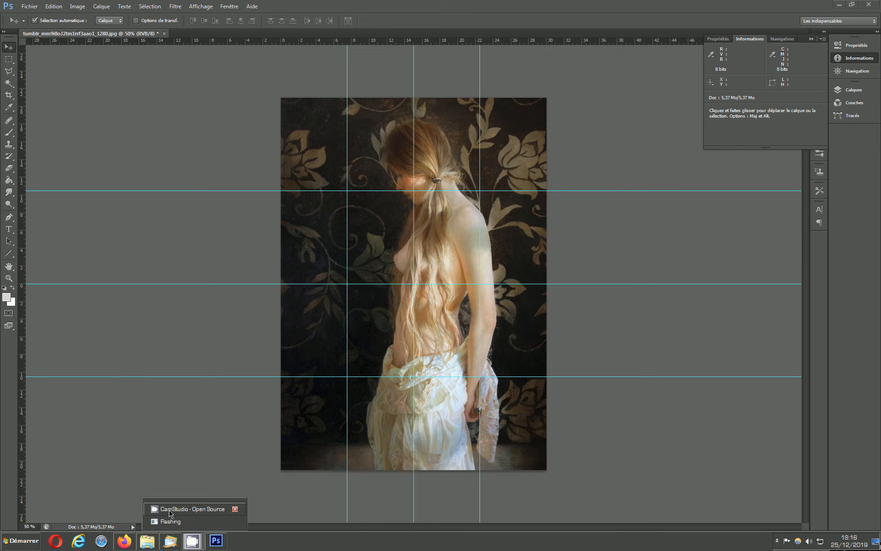